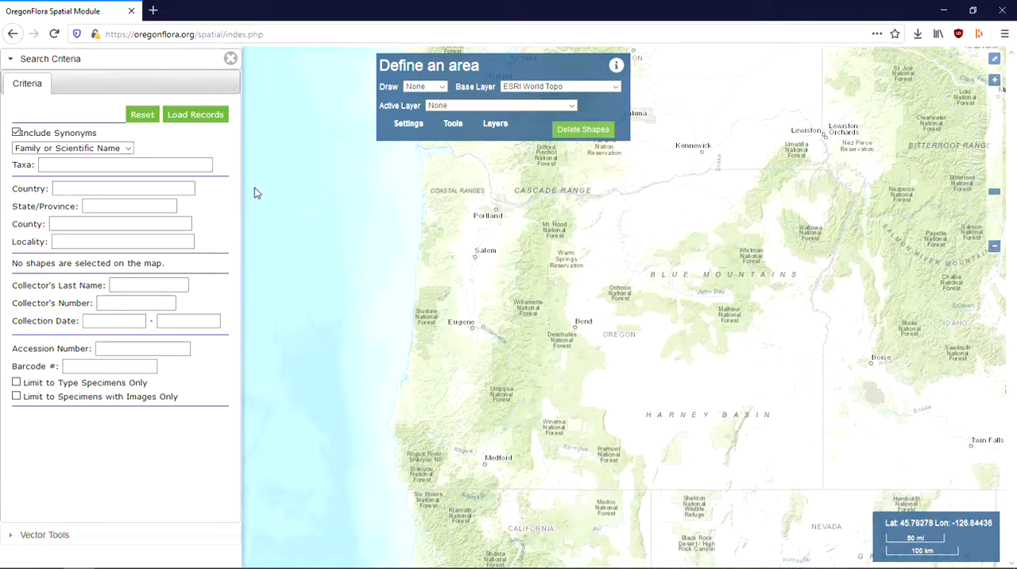
Step: Search by scientific name for the taxon Pinus ponderosa and load its records onto the map
click(176, 162)
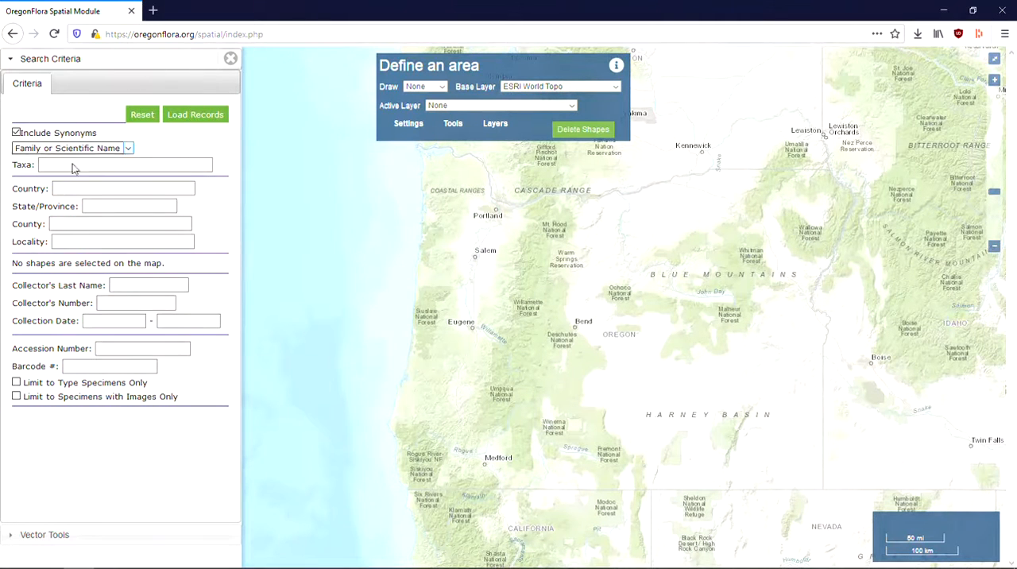
click(59, 164)
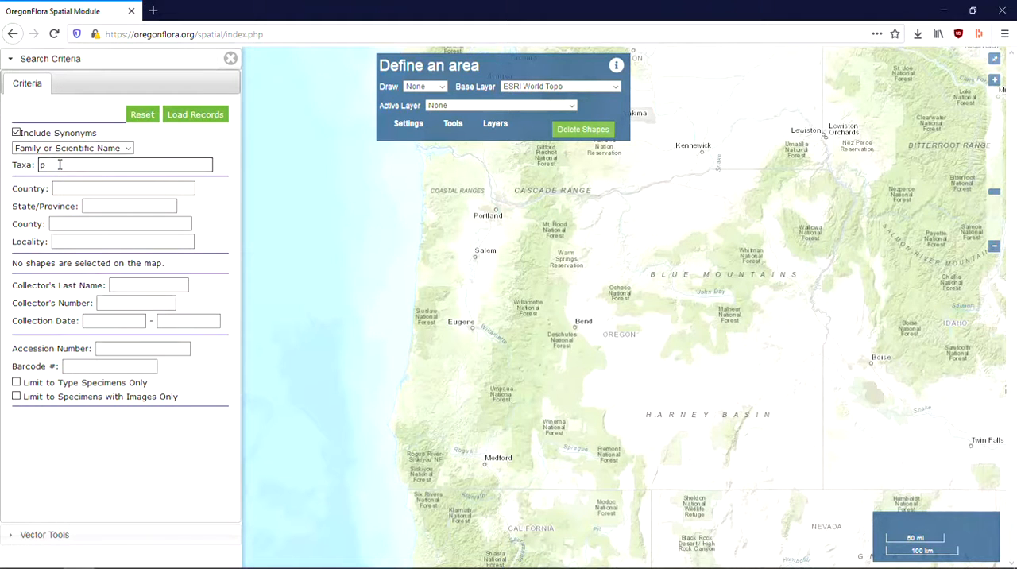
text(pinus)
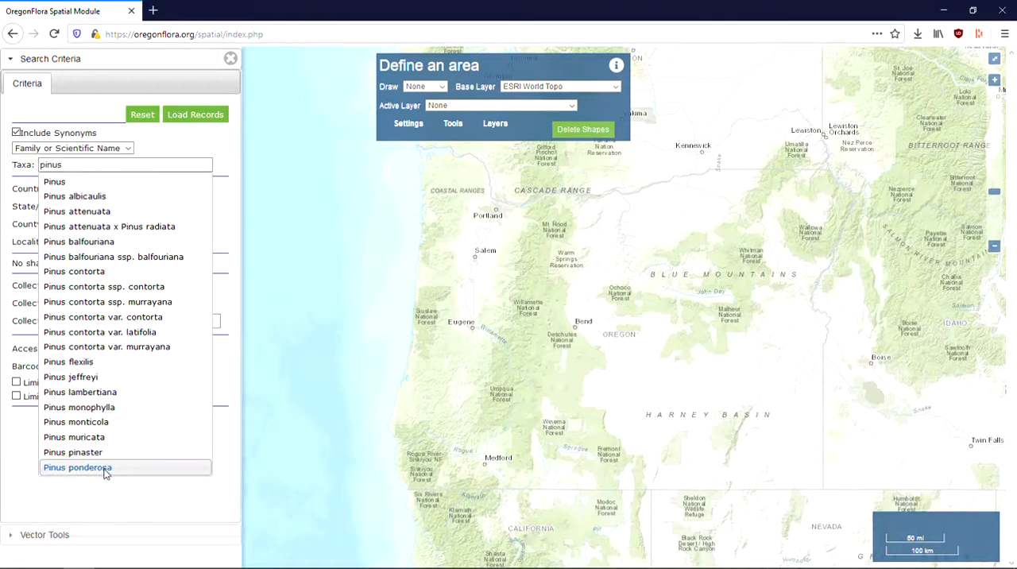
click(78, 467)
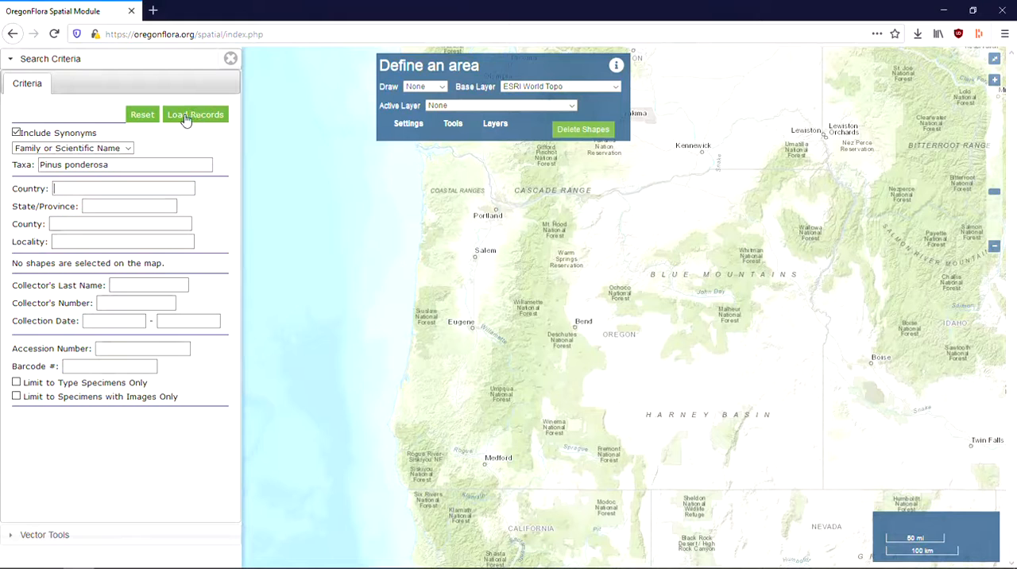
click(186, 116)
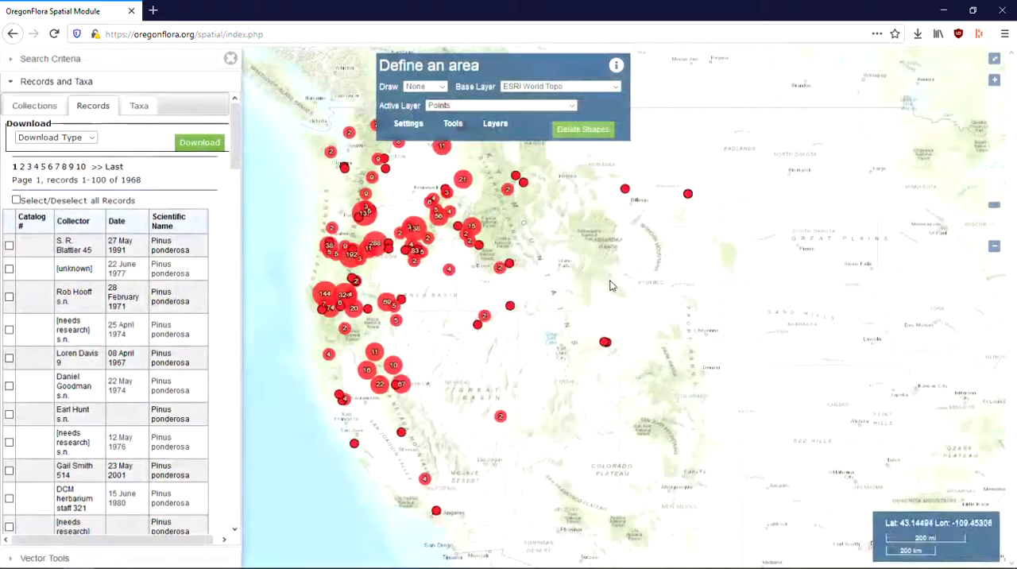
Step: Select two single Pinus ponderosa collection points on the map, one just west of McCall and one farther west at the same latitude
drag(627, 277, 698, 317)
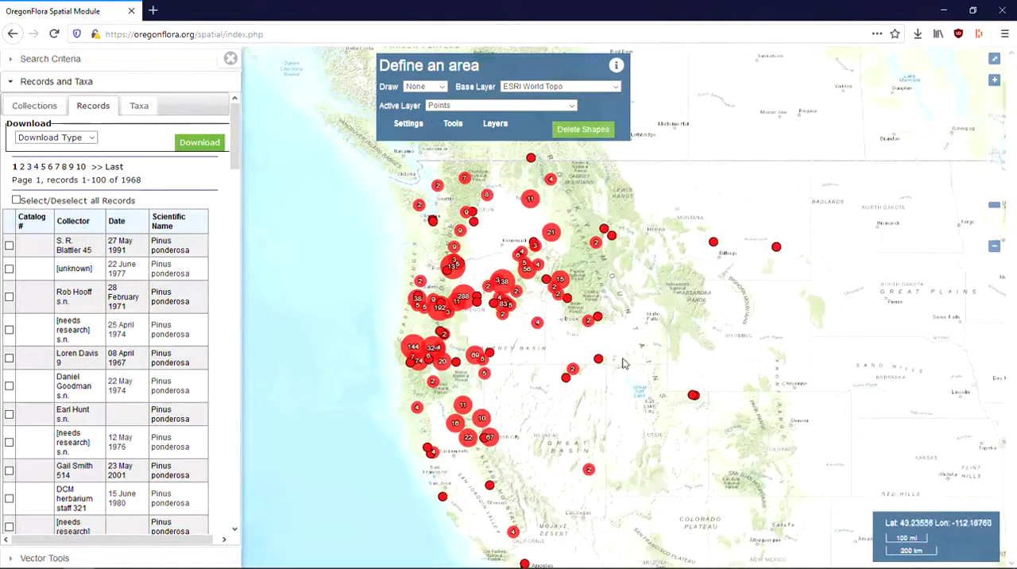
scroll(564, 282, up, 1)
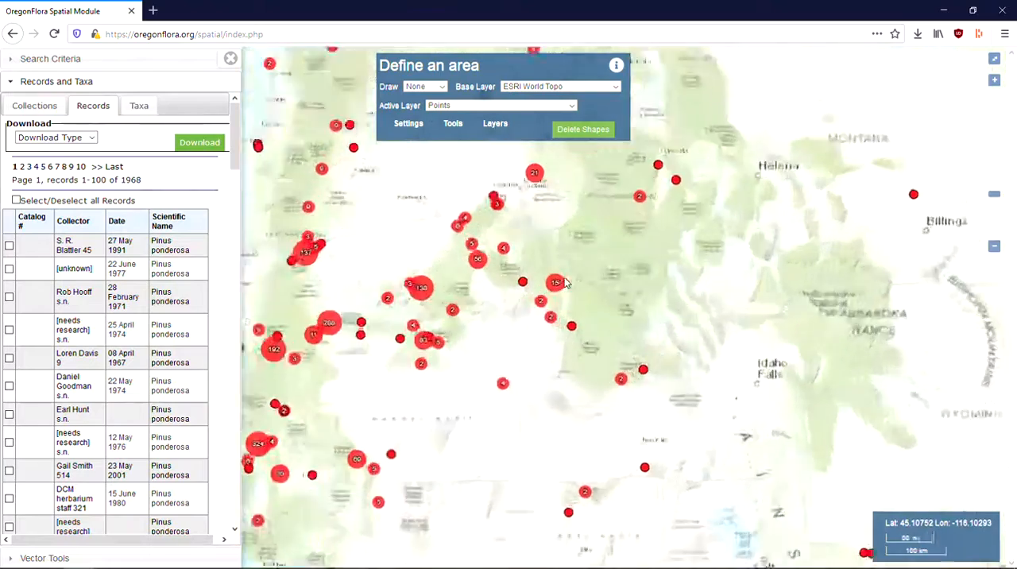
scroll(564, 279, up, 2)
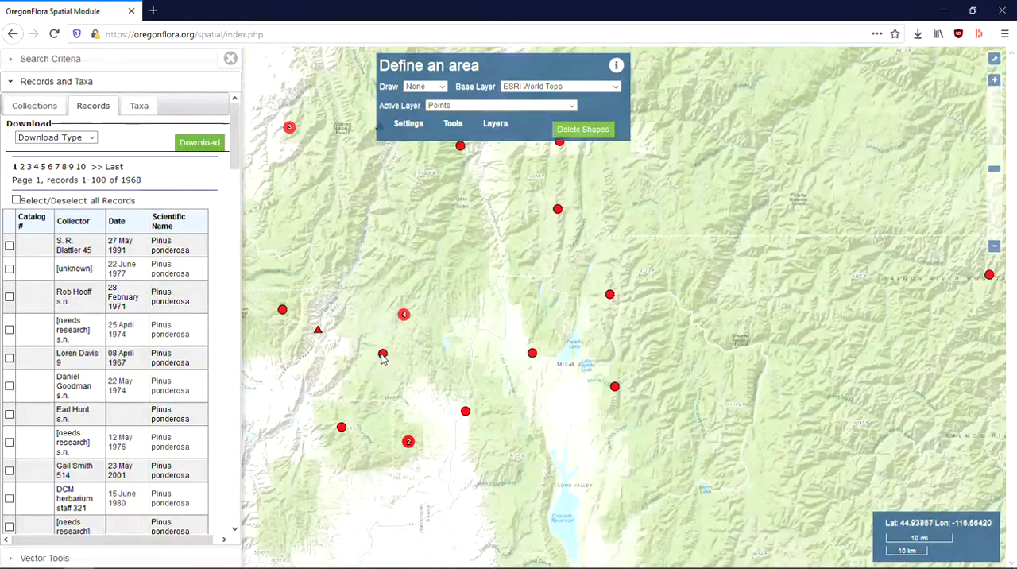
click(382, 355)
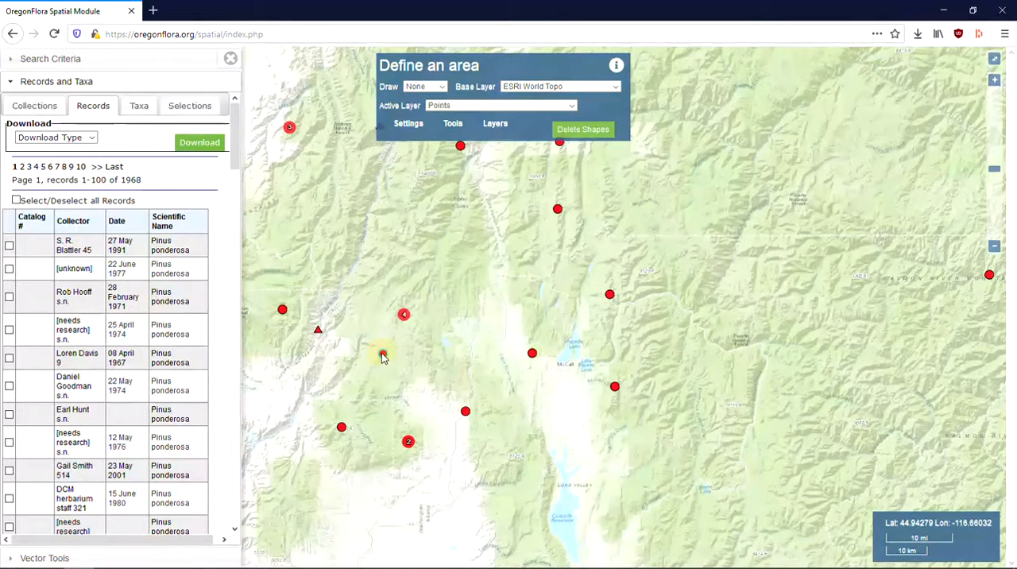
click(531, 355)
Step: Show the record details of the western selected point and review the list of selected records
click(382, 355)
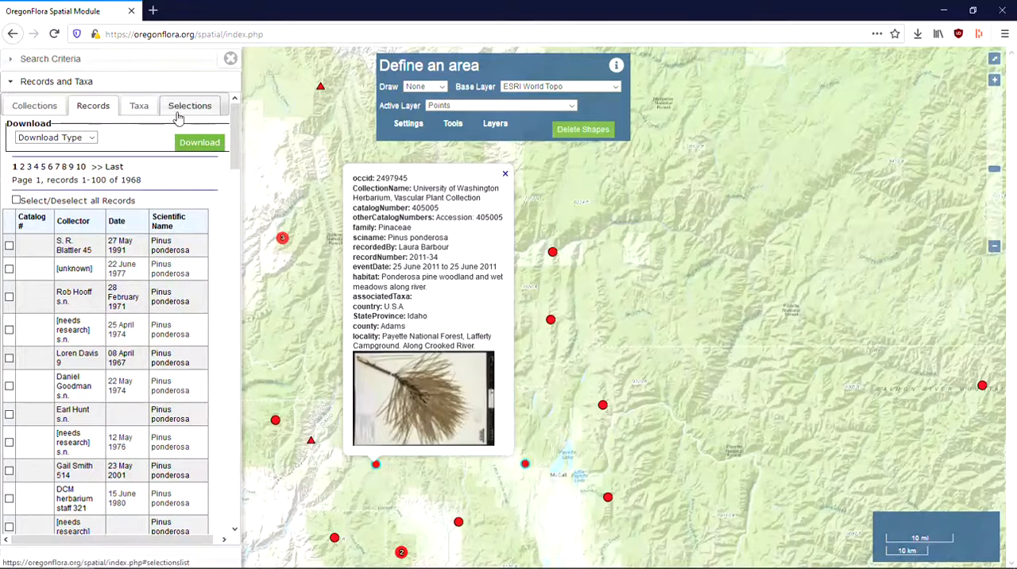
click(182, 114)
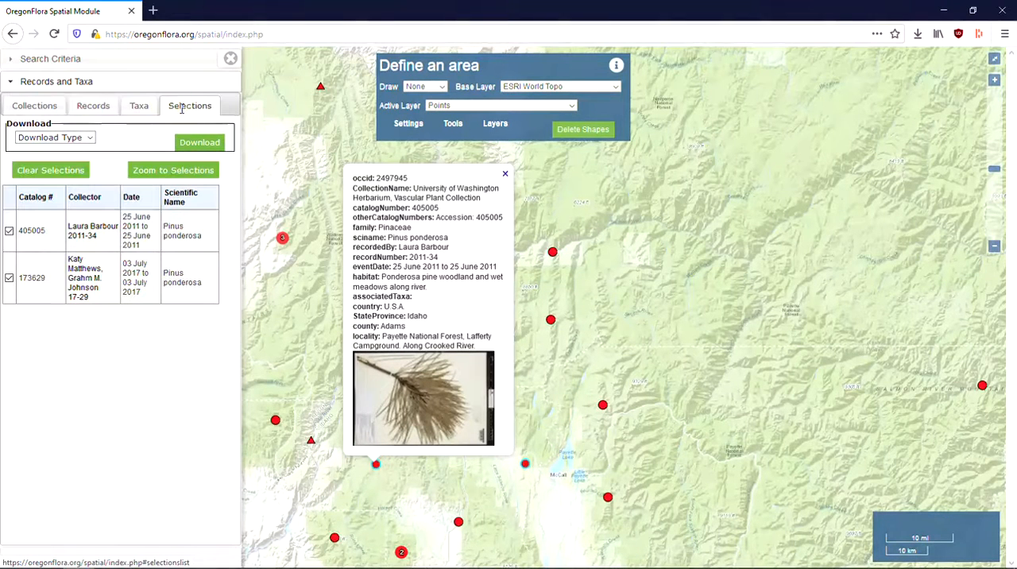
Step: View the detailed collection information of the first entry in the full record list and check the available download types
click(94, 108)
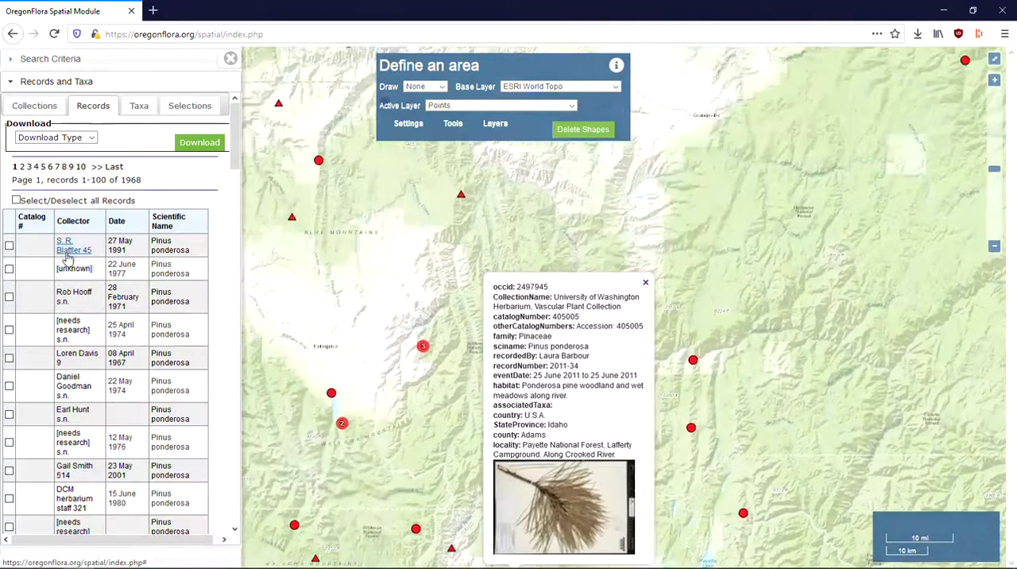
click(70, 246)
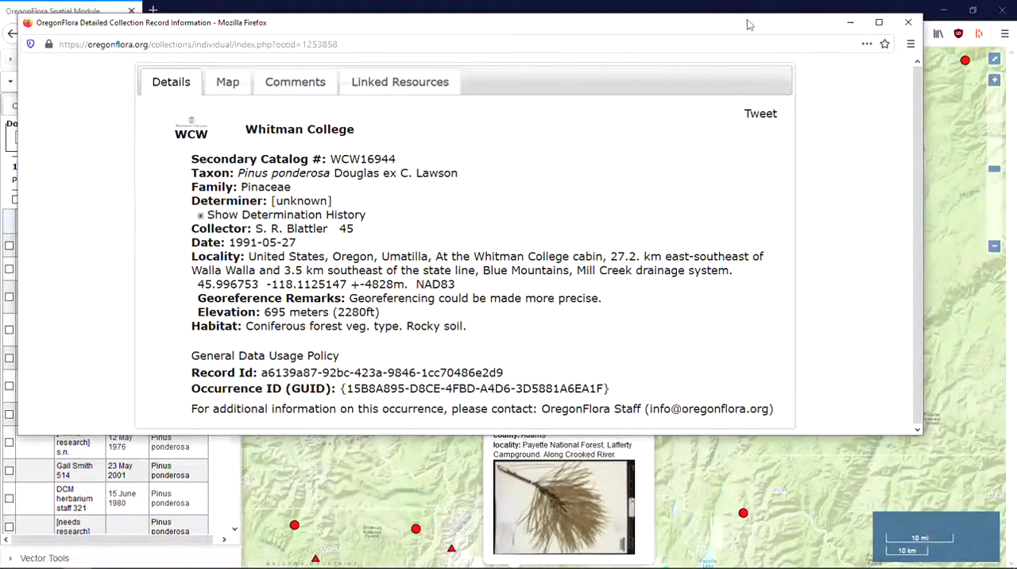
click(903, 24)
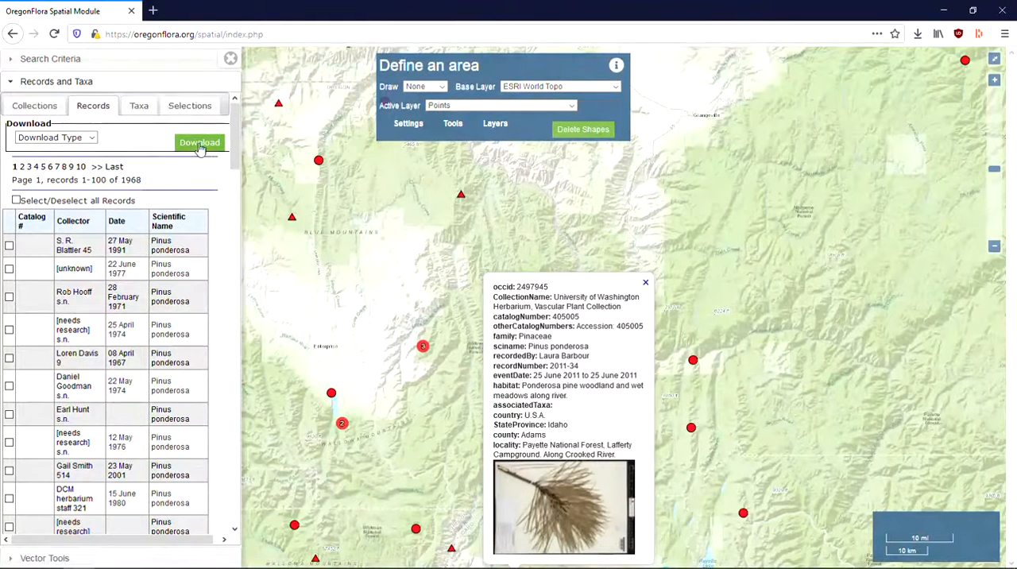
click(92, 139)
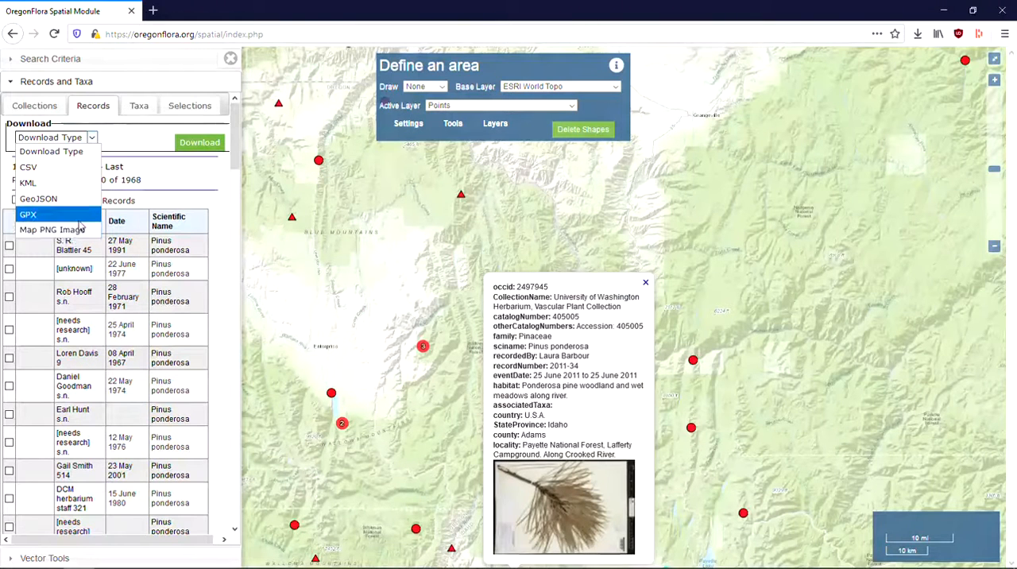
Step: Close the specimen details on the map and automatically assign a different color to each listed Pinus ponderosa taxon
click(138, 106)
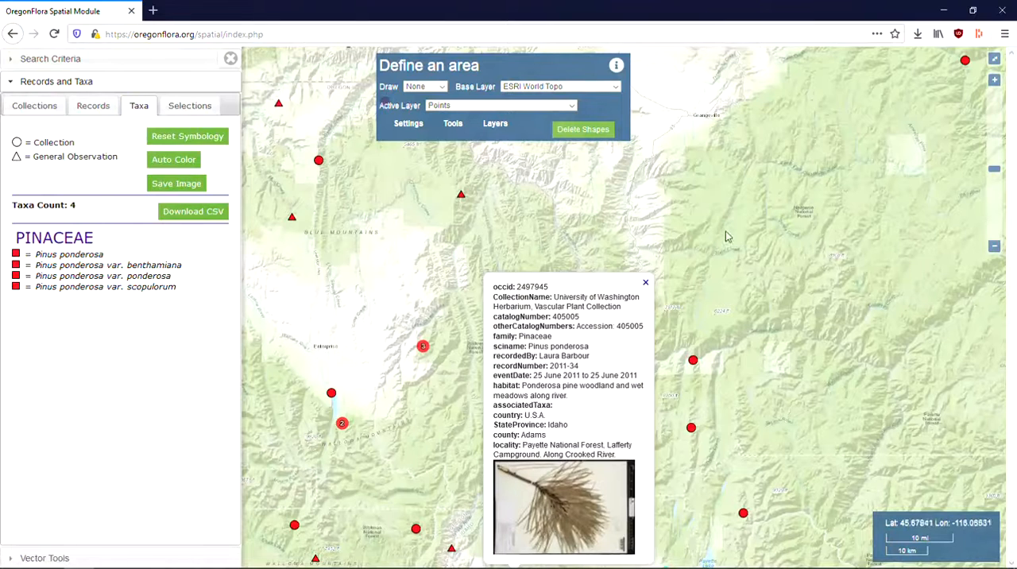
click(645, 285)
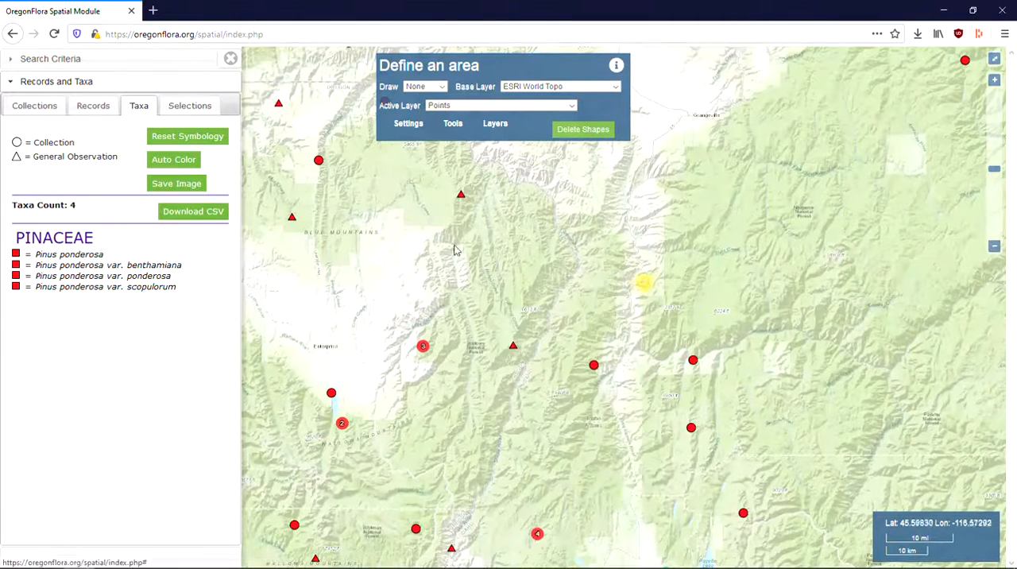
click(194, 162)
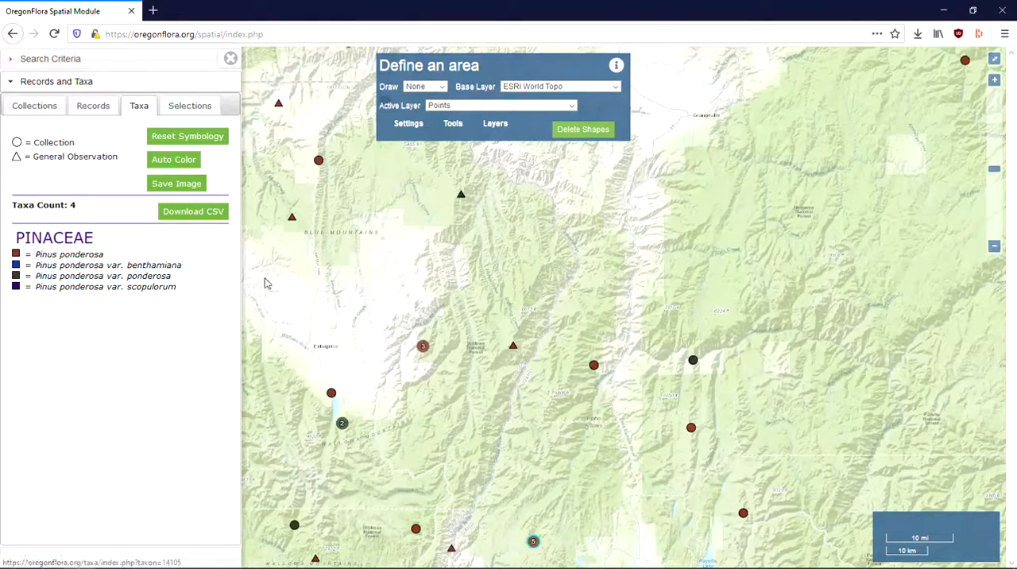
drag(336, 287, 429, 299)
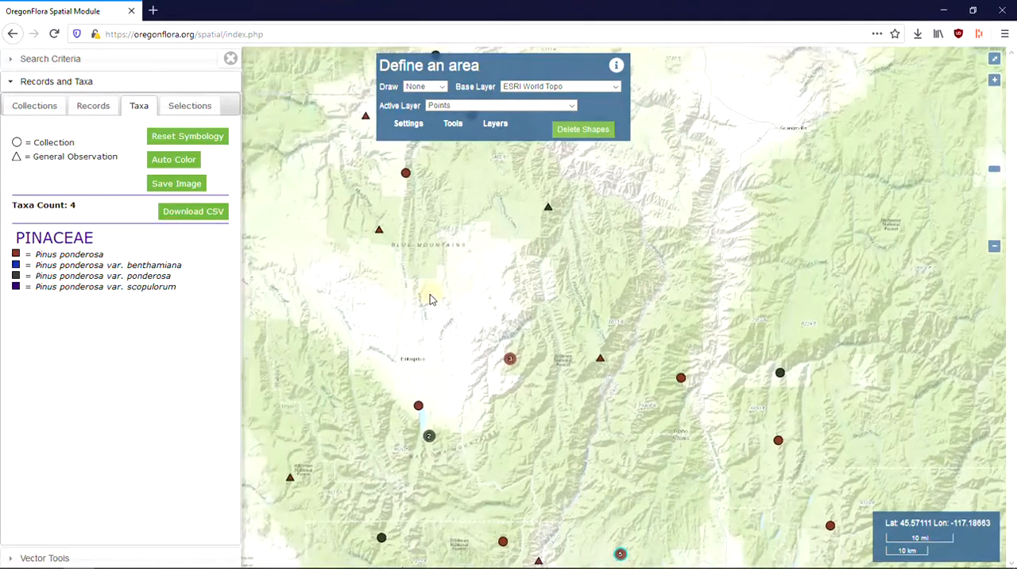
scroll(429, 298, down, 3)
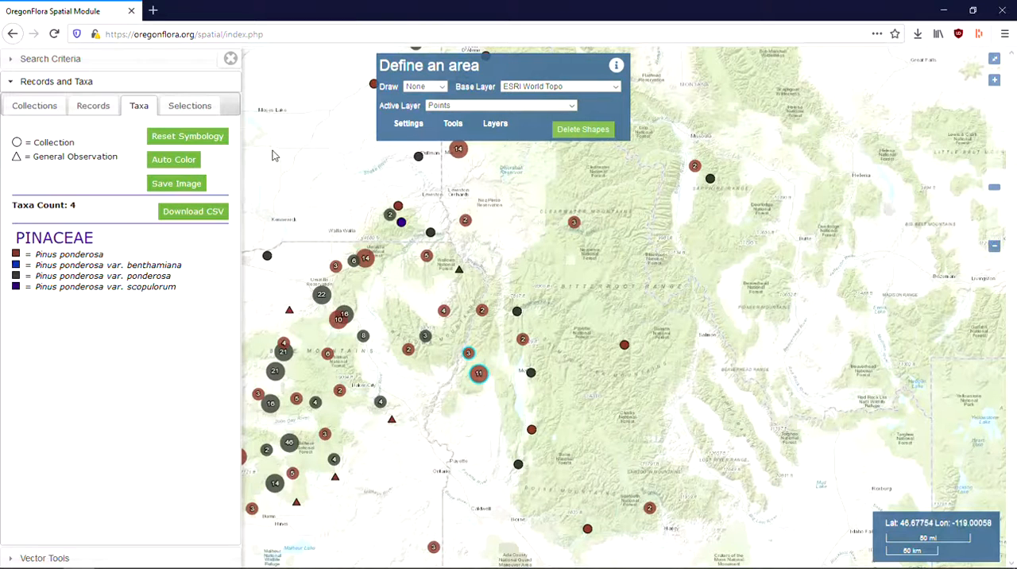
Step: Reset the search criteria and clear the loaded Pinus ponderosa records from the map
click(34, 67)
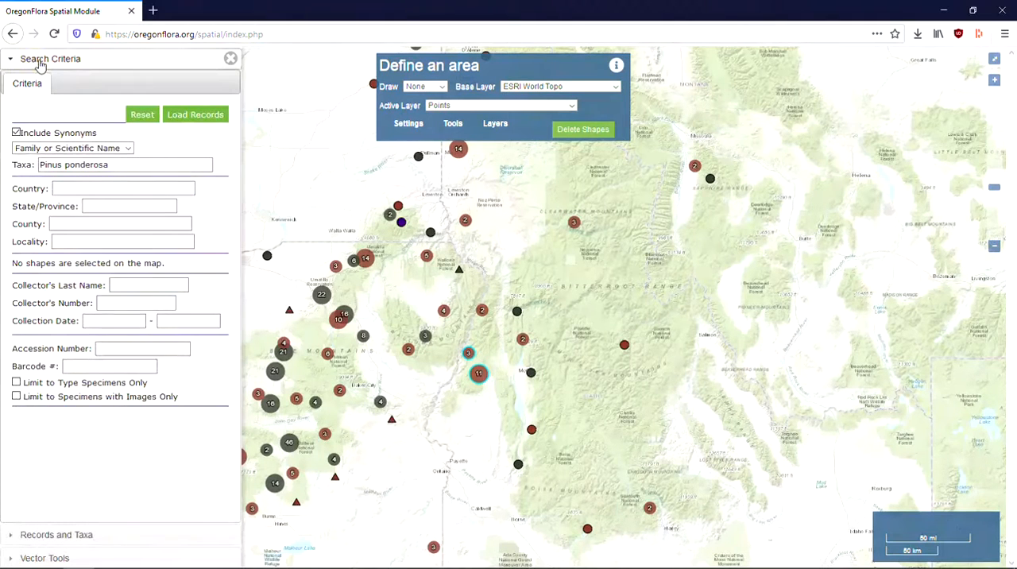
click(143, 117)
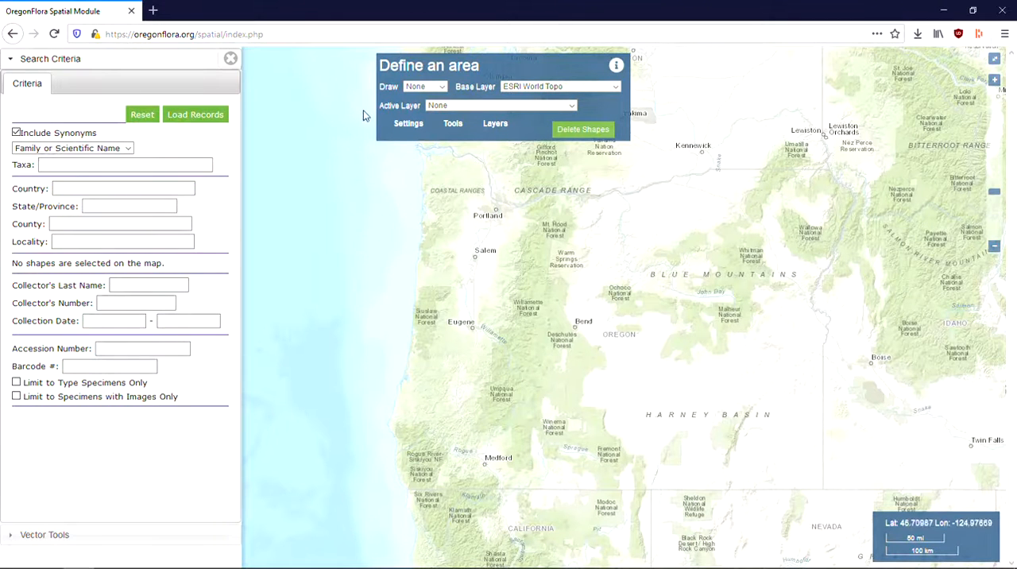
Step: Change the map's base layer to ESRI World Imagery around the Portland area
scroll(491, 195, up, 3)
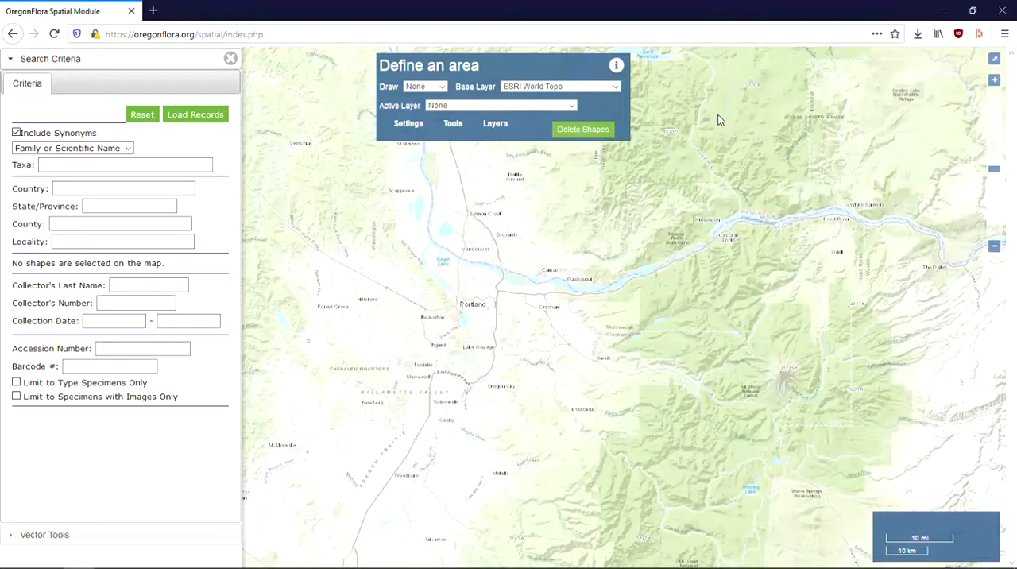
click(616, 87)
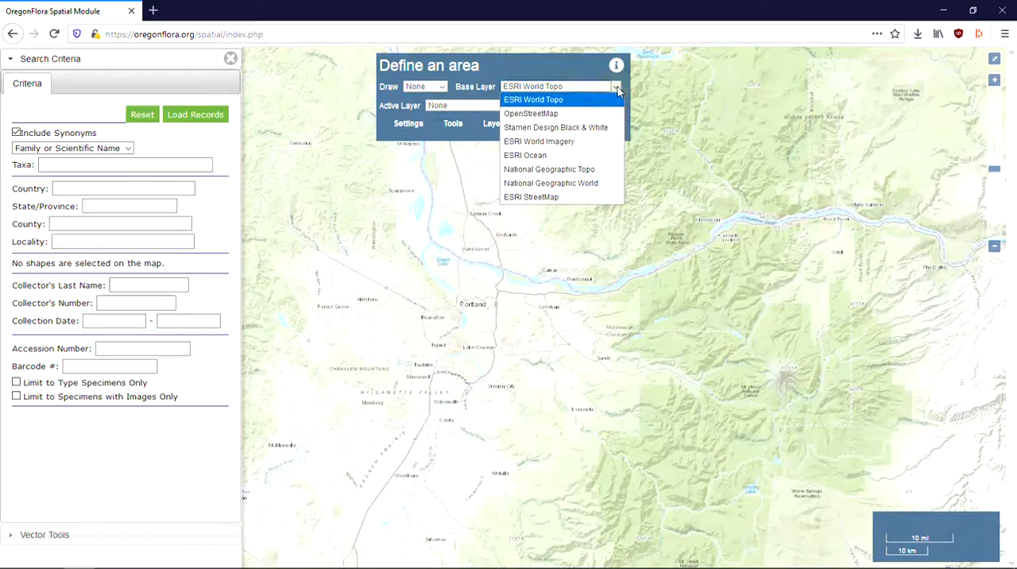
click(594, 142)
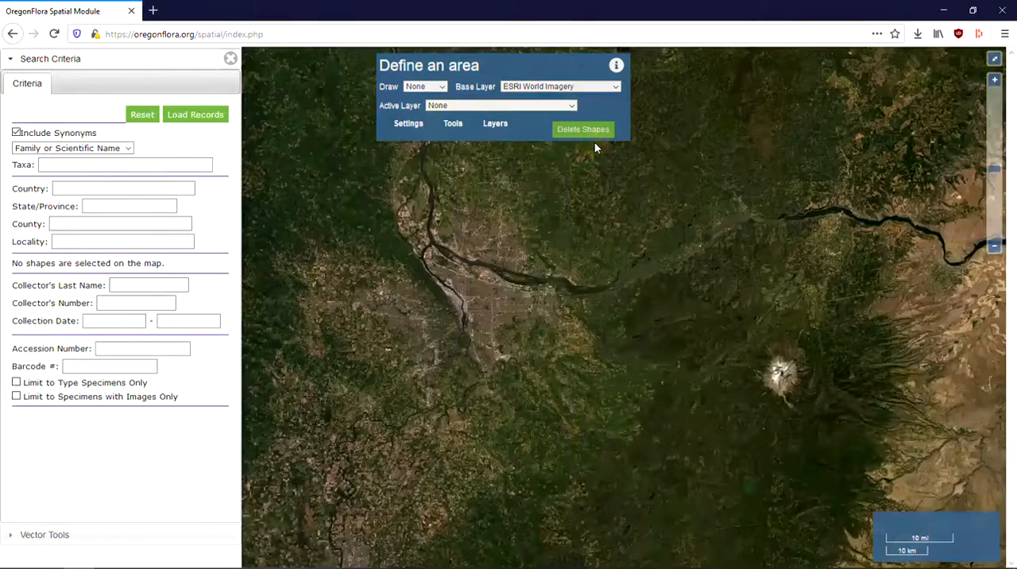
Step: Draw a seven-cornered polygon covering Mount Hood and the area south of it, and select it as the search area
drag(612, 302, 480, 277)
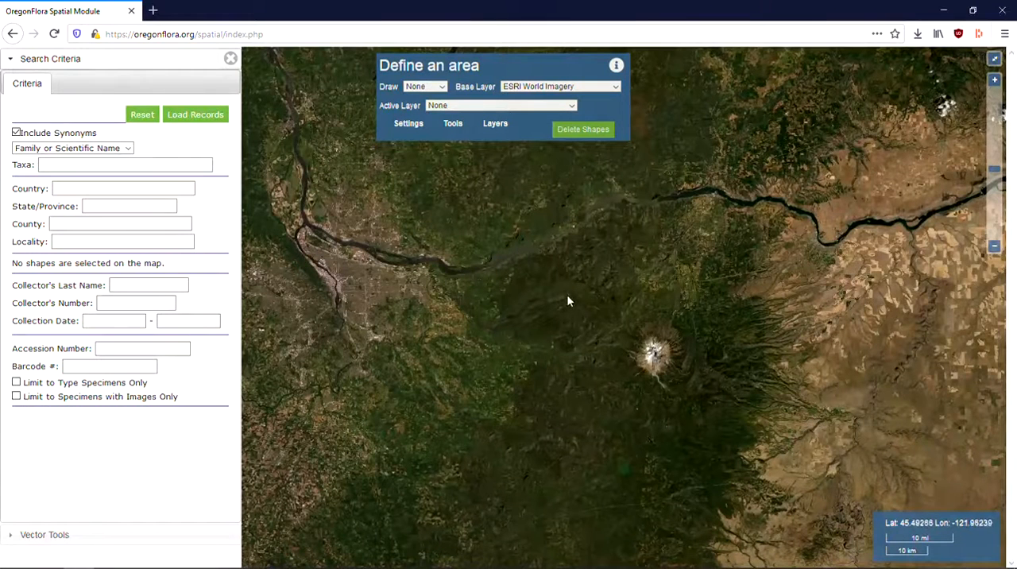
click(442, 88)
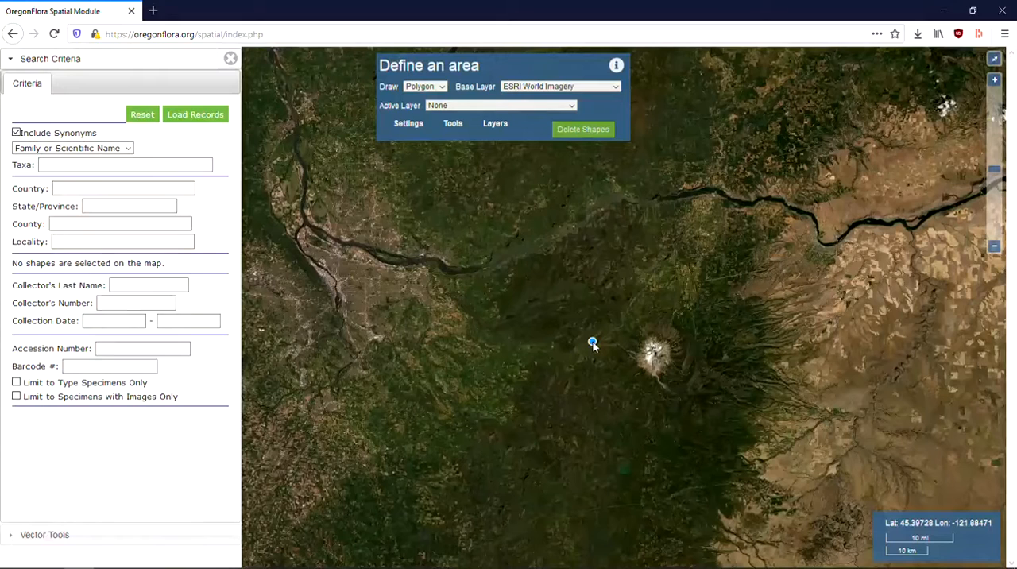
click(591, 343)
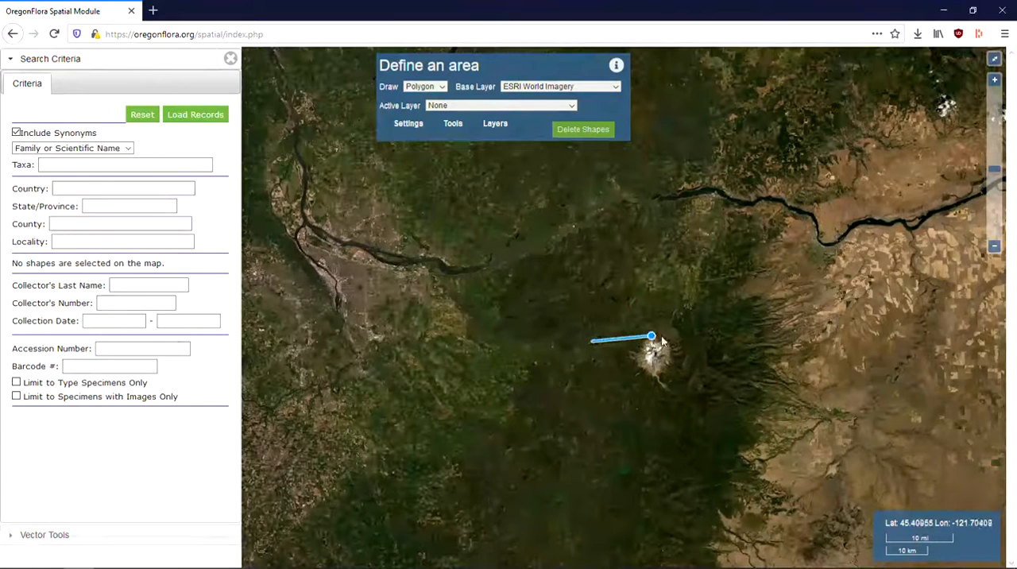
click(710, 334)
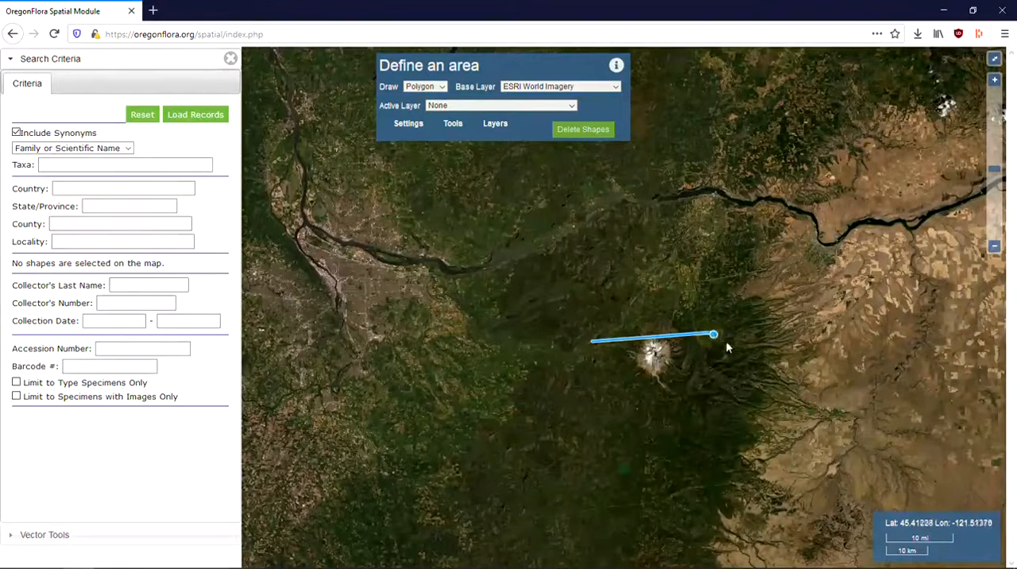
click(751, 387)
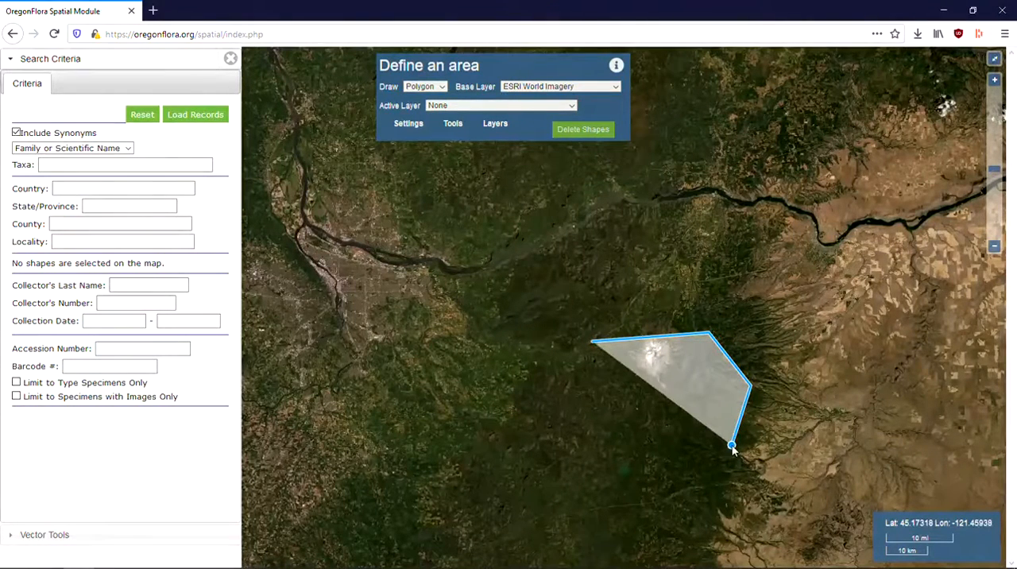
click(730, 445)
click(618, 443)
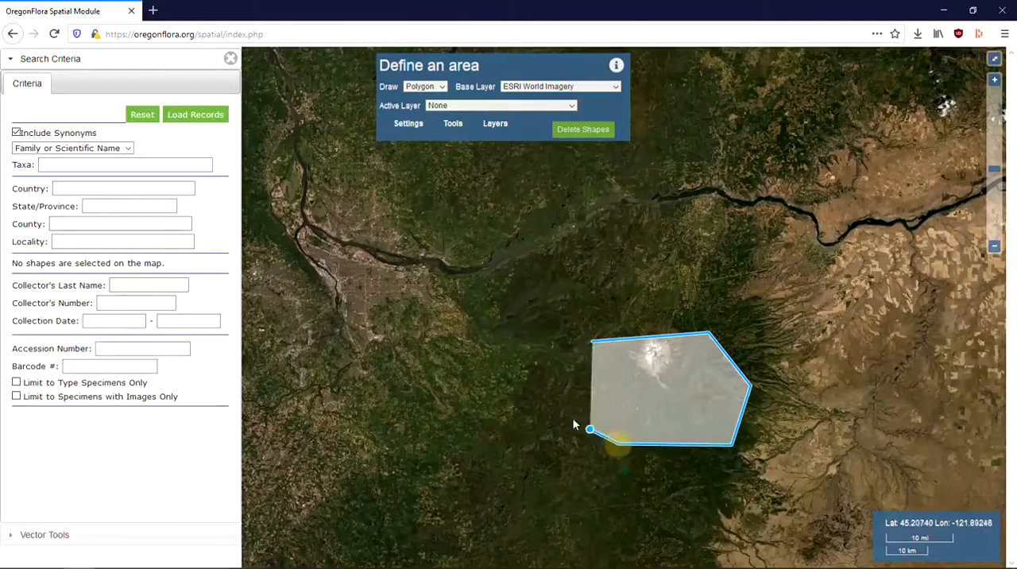
click(541, 396)
click(524, 351)
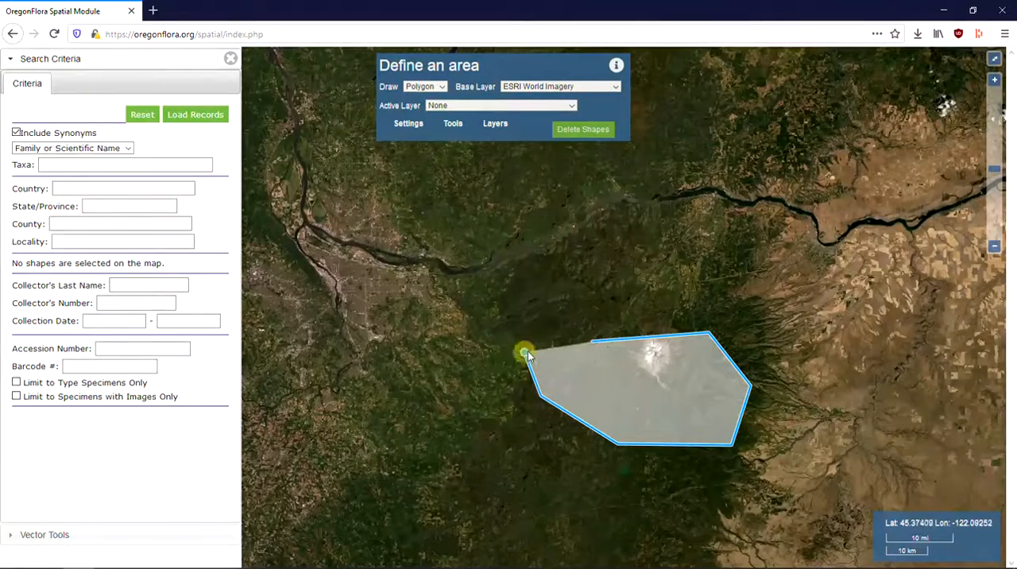
double_click(598, 342)
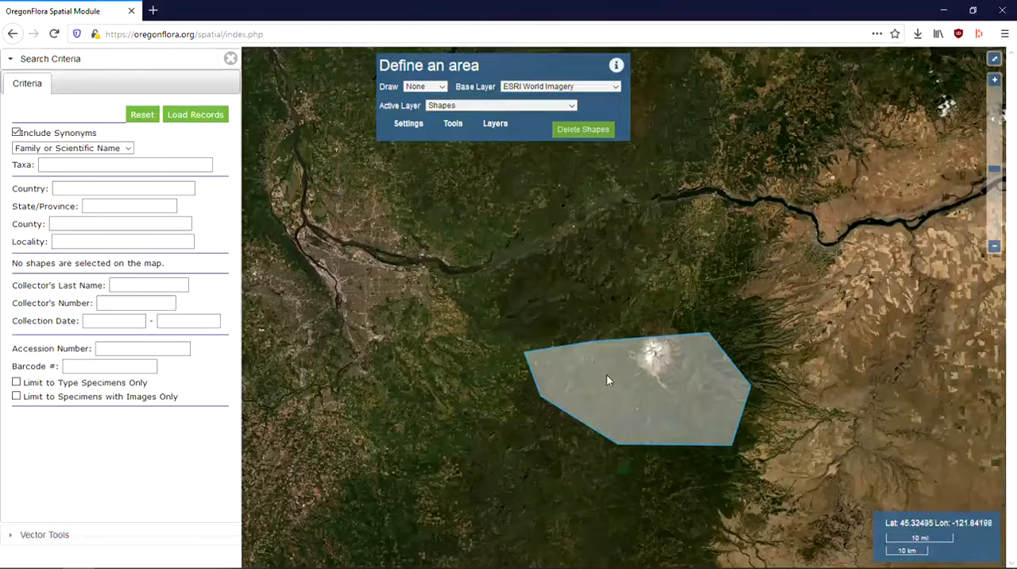
click(606, 379)
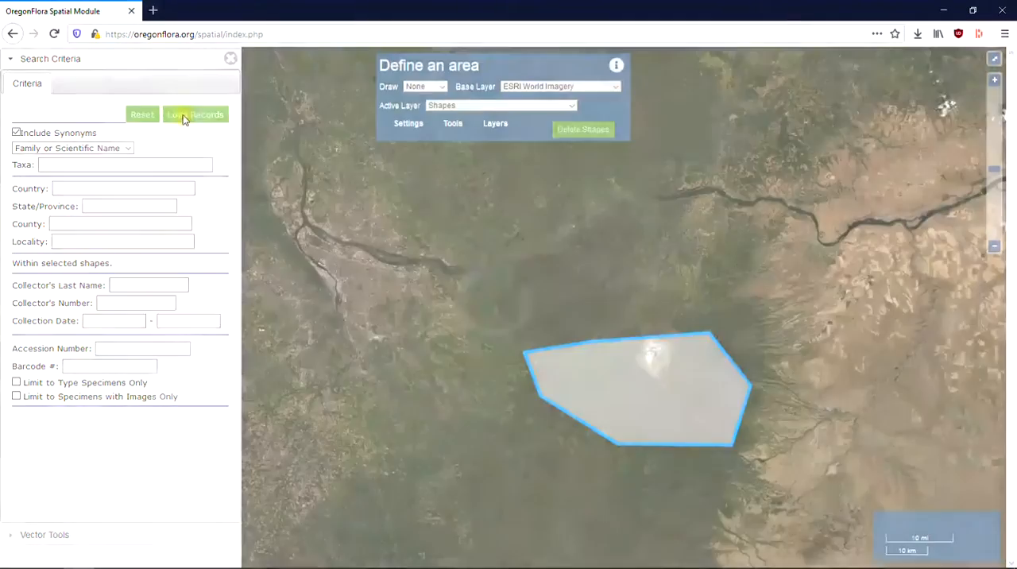
Step: Load the plant records within the selected polygon and automatically assign a different color to each listed taxon
click(183, 116)
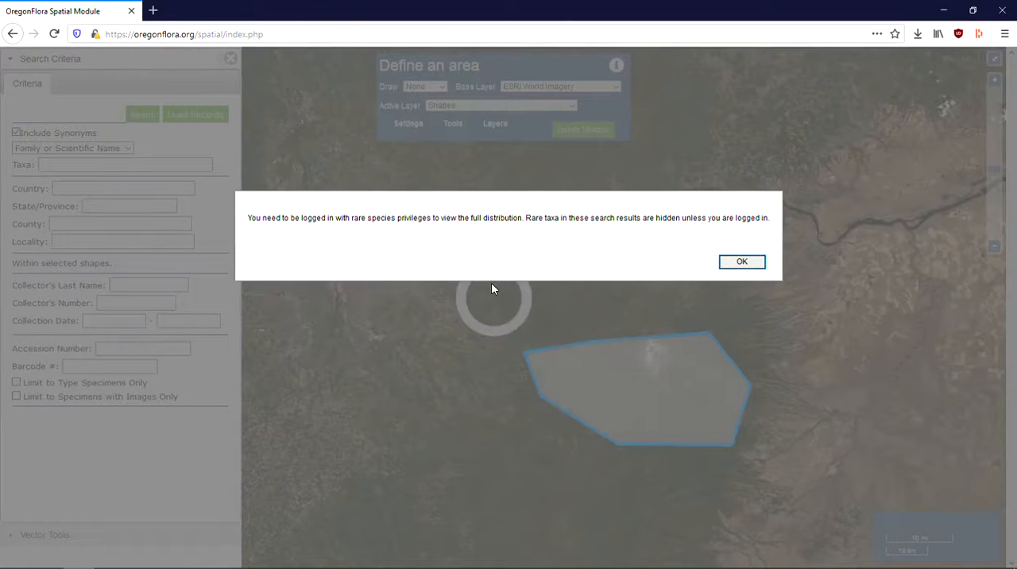
click(733, 263)
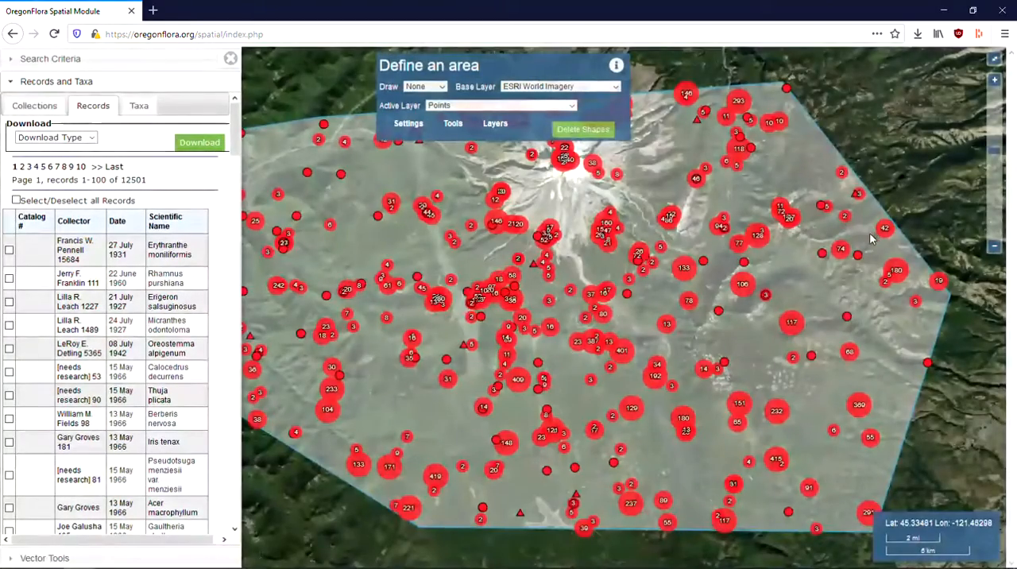
scroll(871, 235, down, 1)
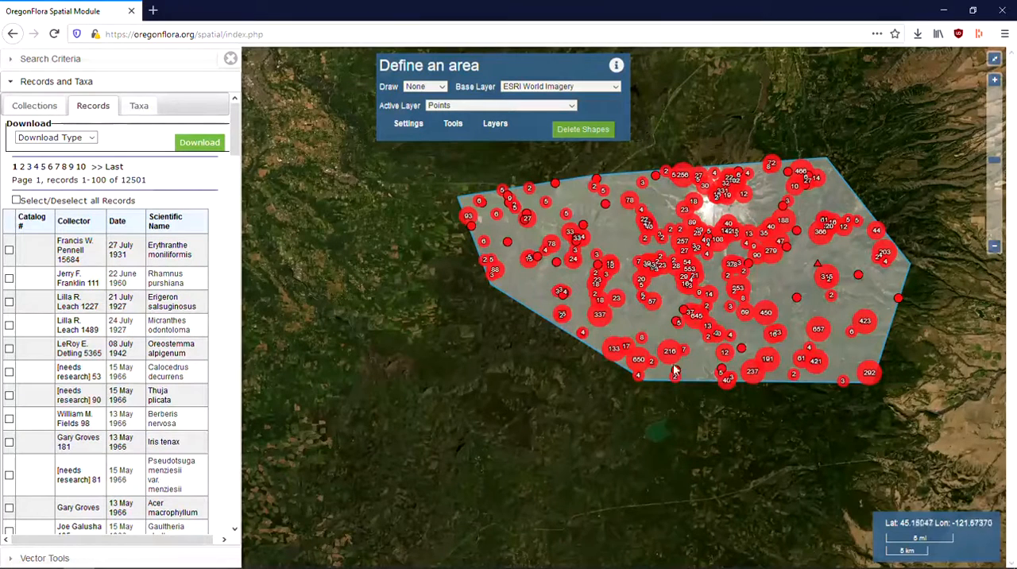
click(139, 111)
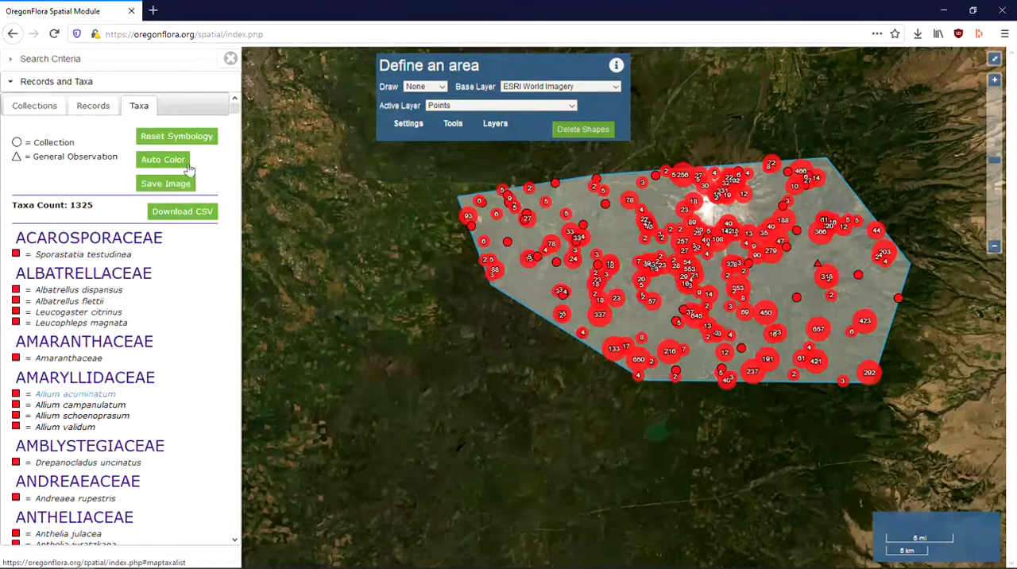
click(173, 163)
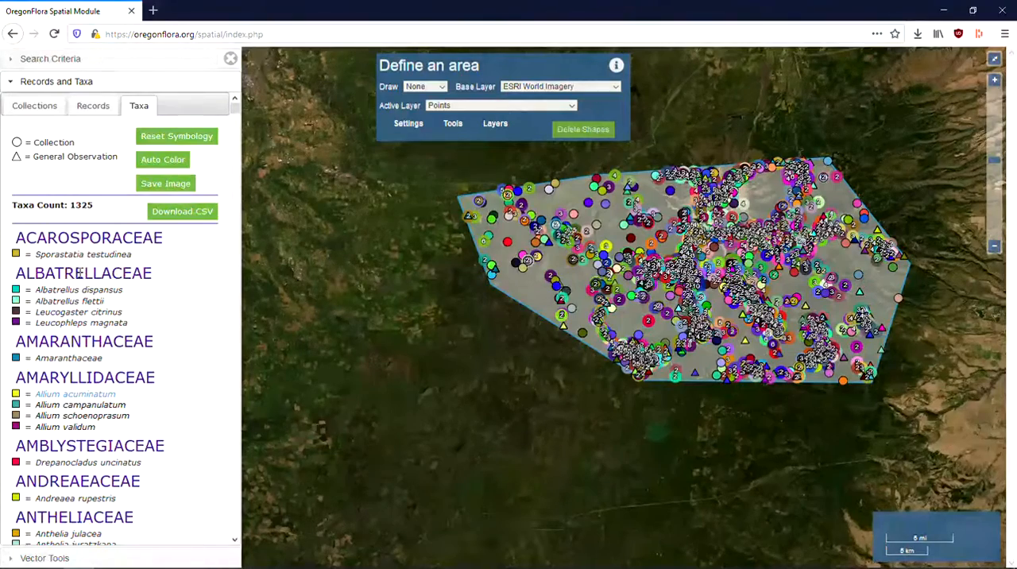
Step: View the Allium acuminatum profile page from the taxa list and return to the map
click(82, 402)
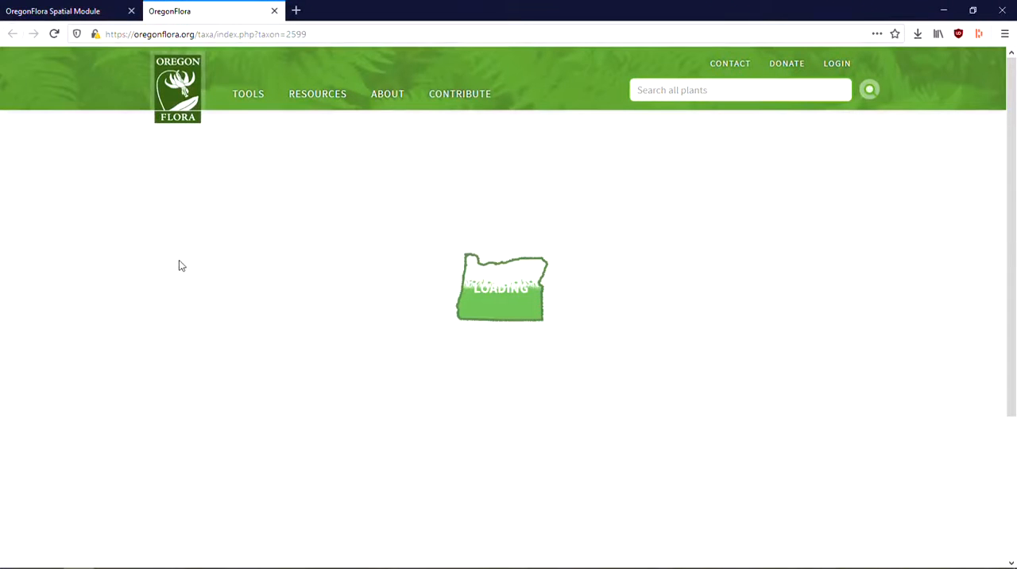
click(82, 12)
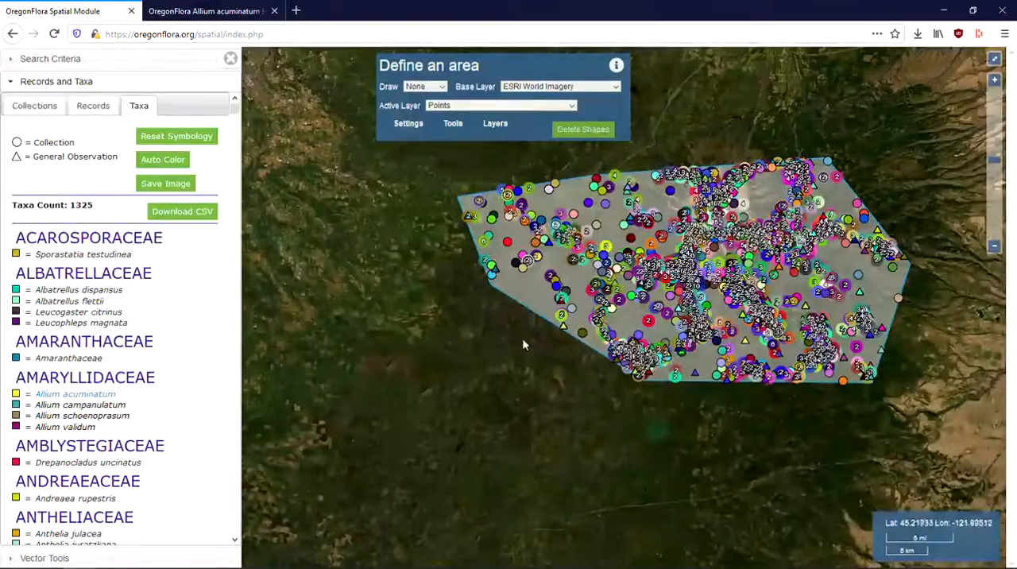
Step: View the specimen details of a clustered record near the polygon's southwestern edge, and close them
drag(451, 367, 400, 426)
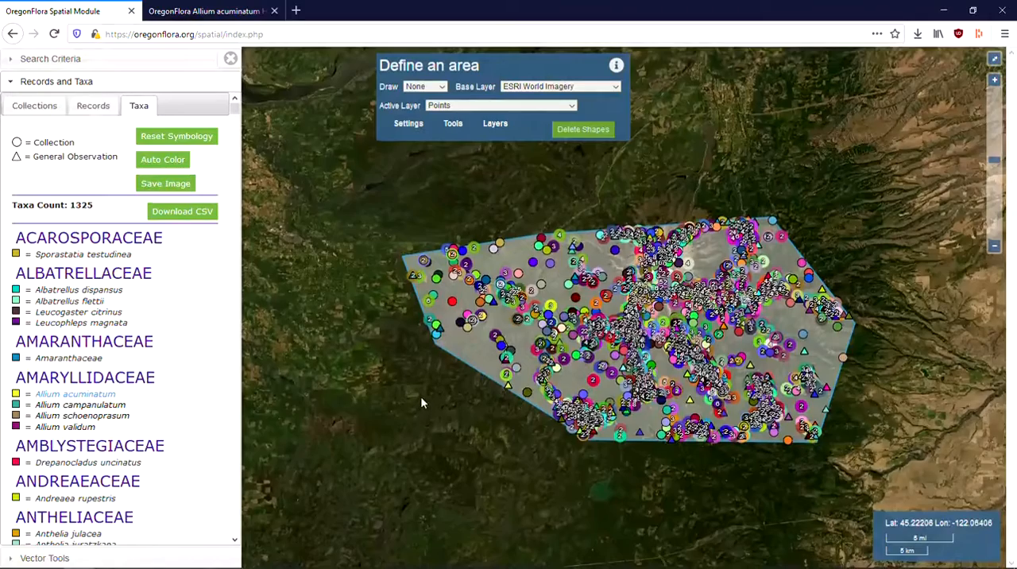
scroll(421, 394, up, 1)
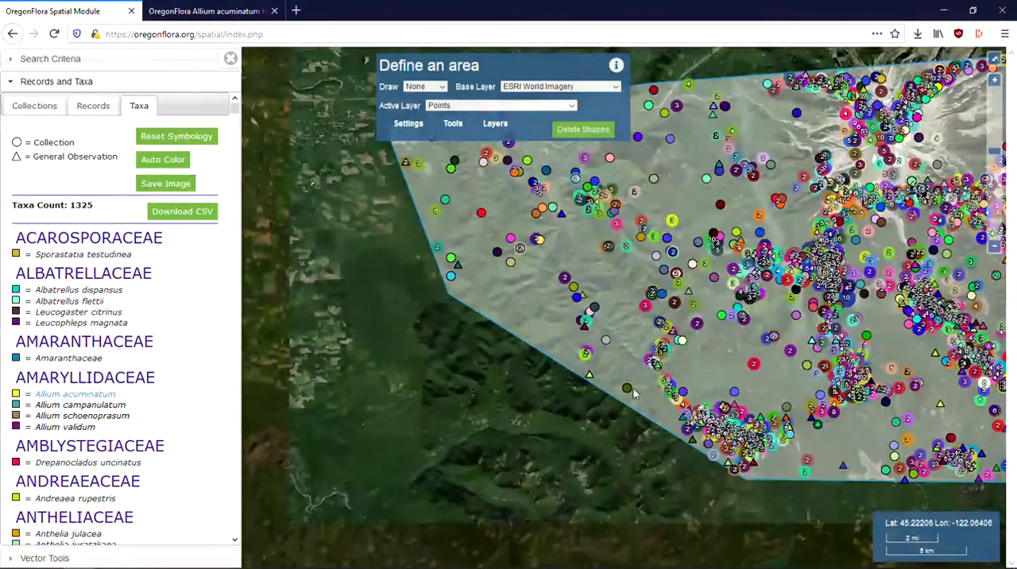
scroll(628, 391, up, 1)
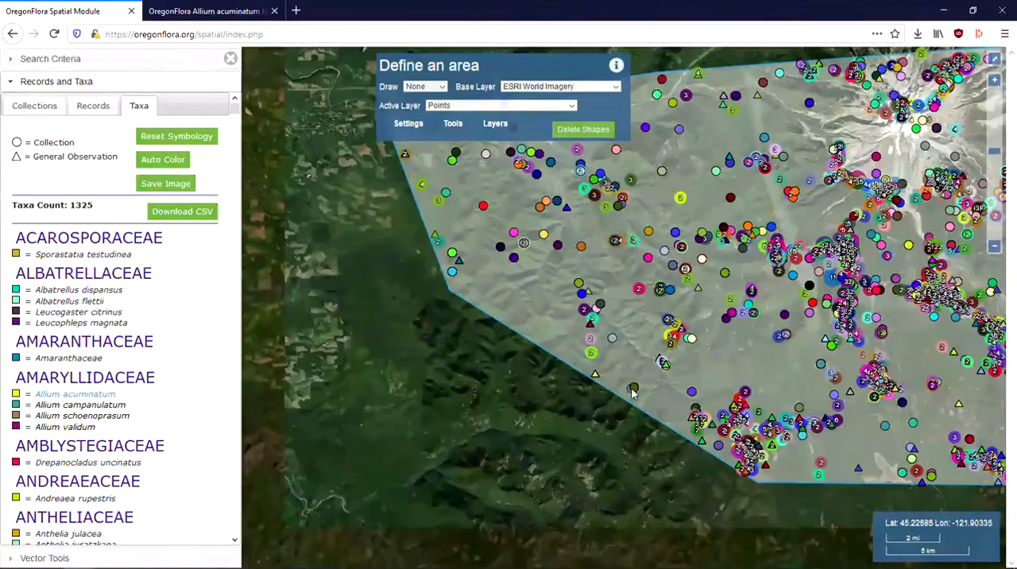
scroll(633, 389, up, 5)
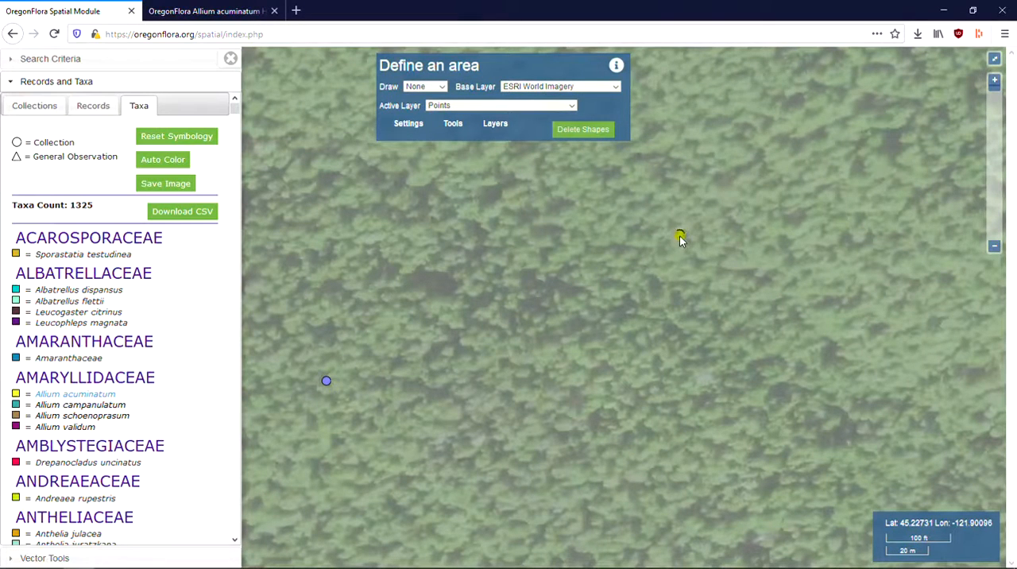
click(679, 235)
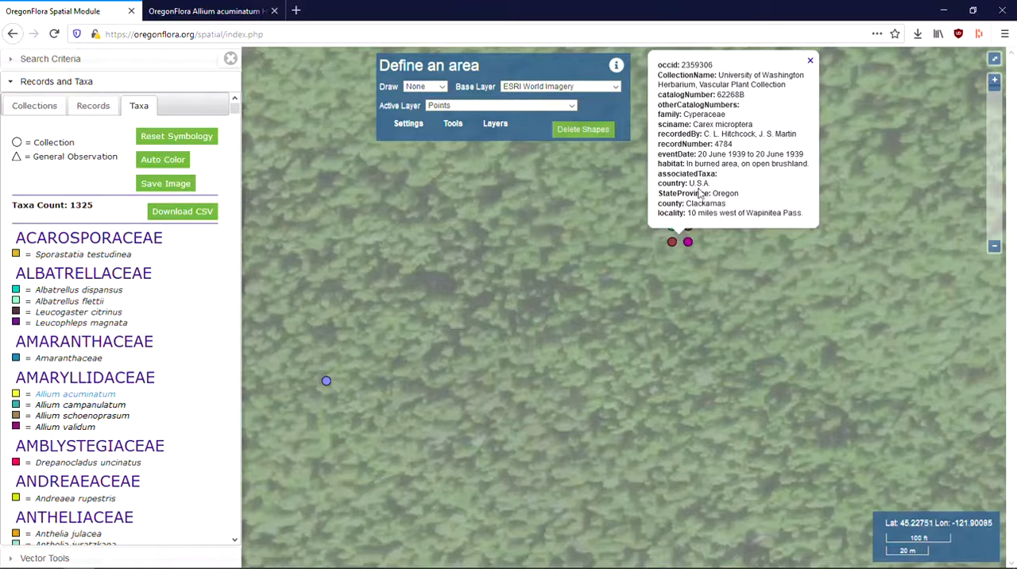
click(810, 64)
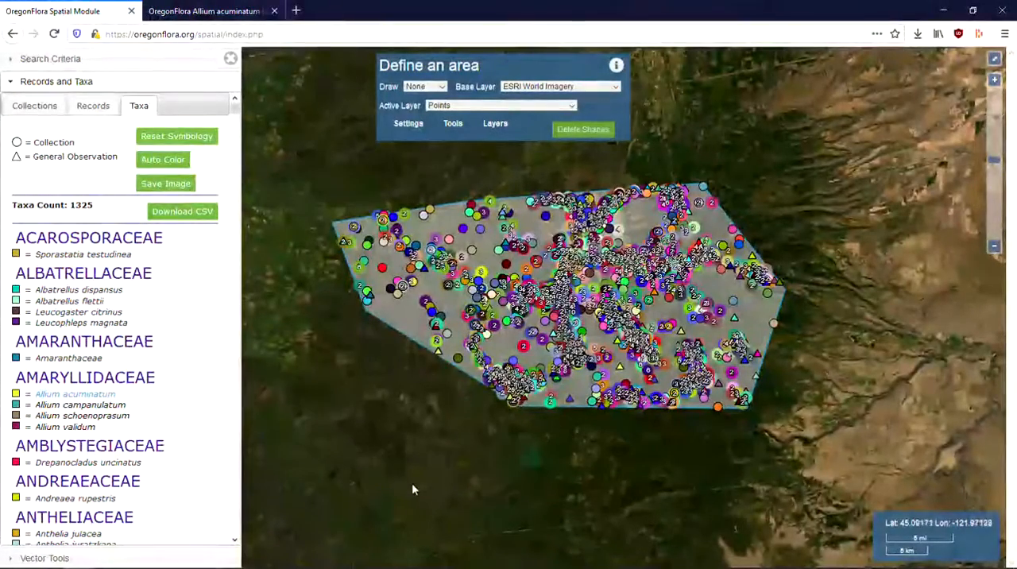
Step: Make Shapes the active layer and select the search polygon to show its total area in the vector tools
click(48, 558)
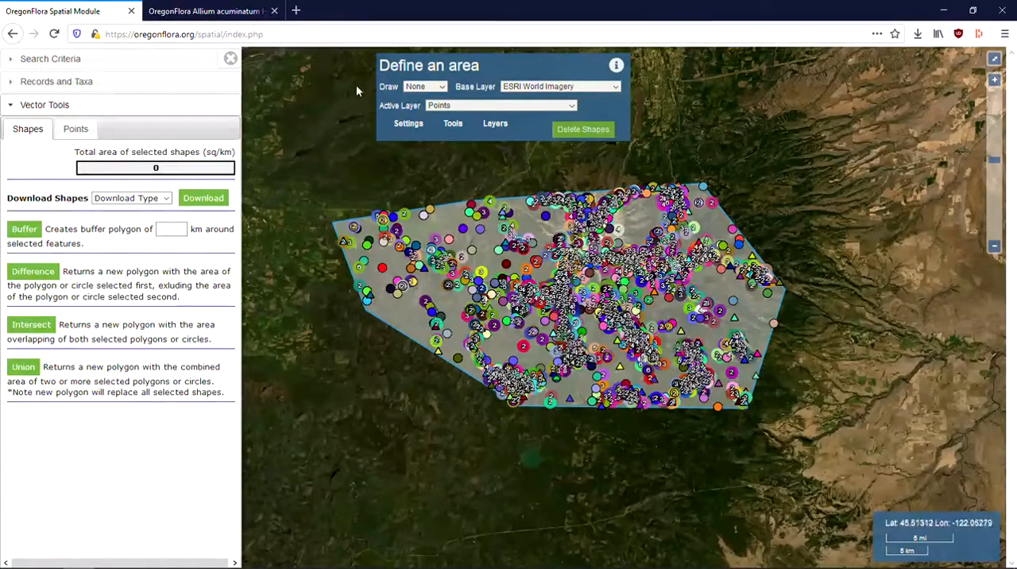
click(556, 105)
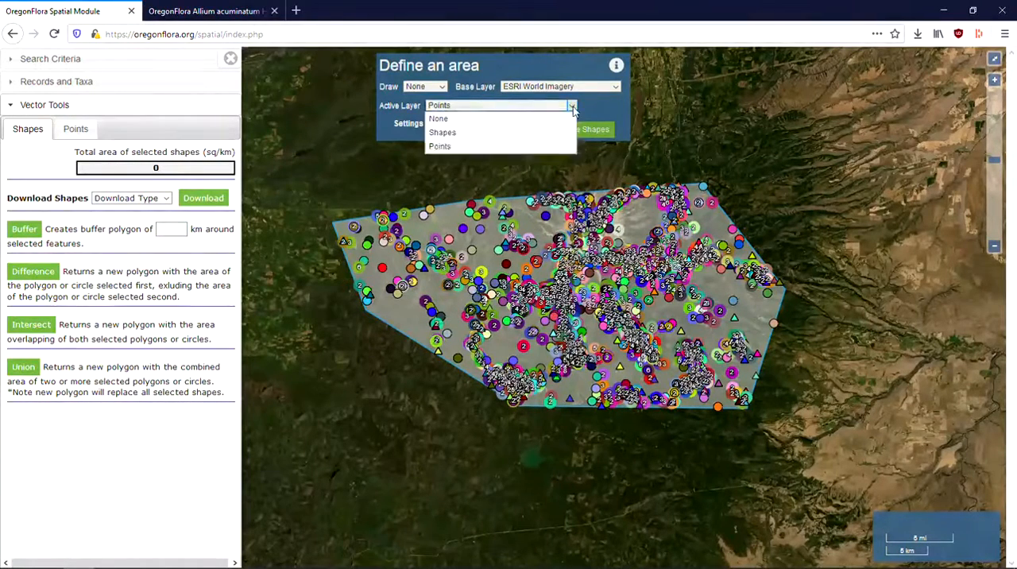
click(483, 130)
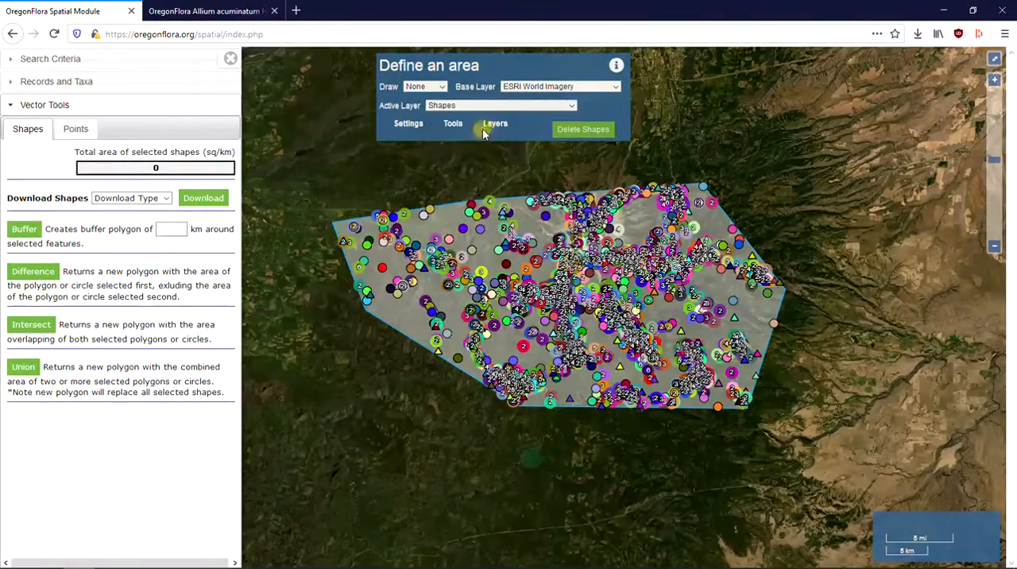
click(408, 306)
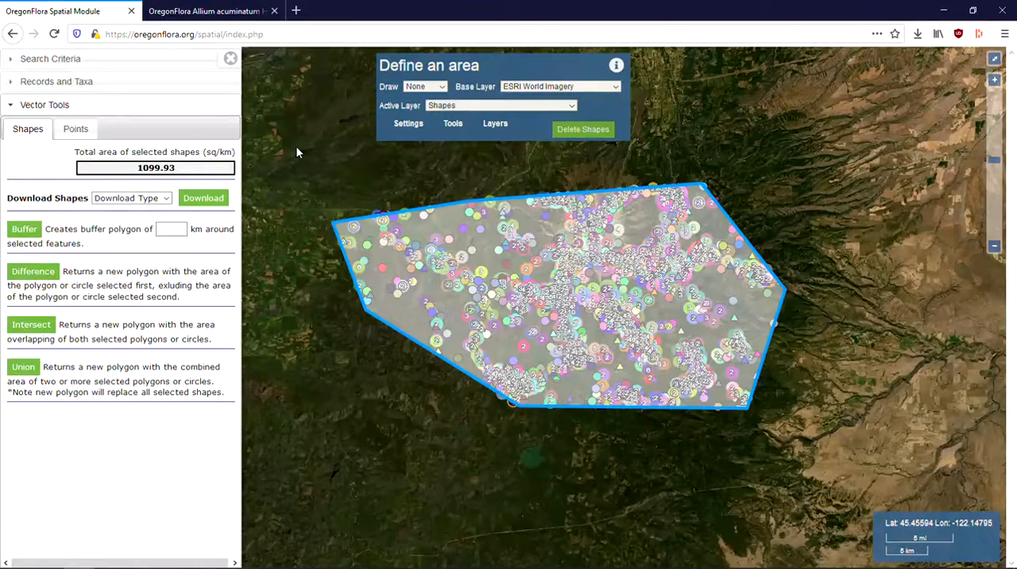
scroll(298, 153, down, 1)
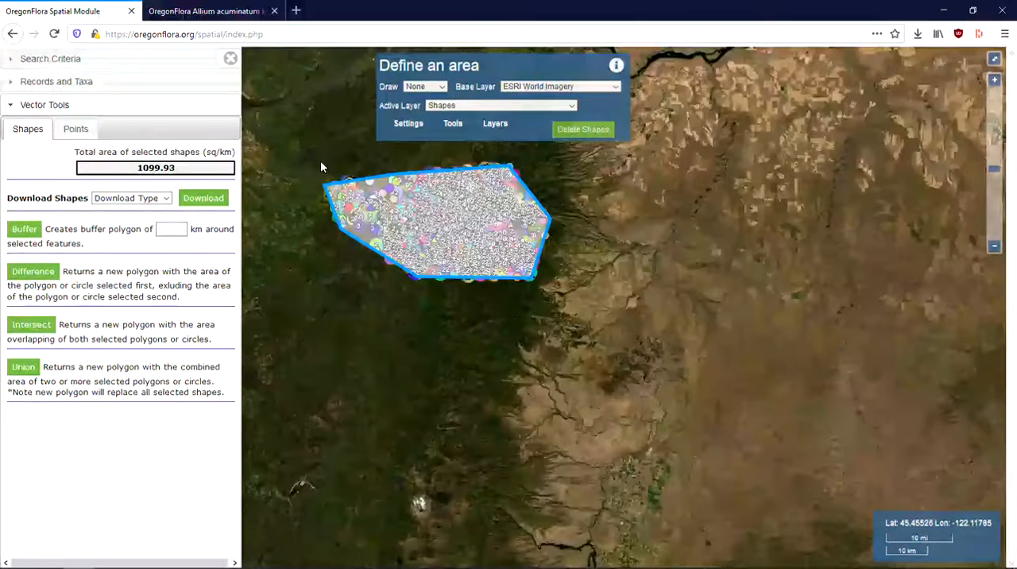